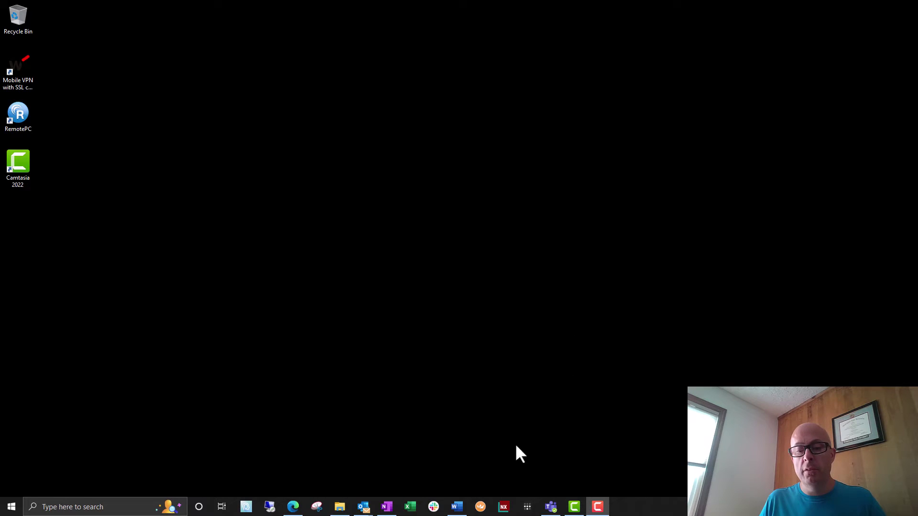
Step: Launch NX from the taskbar with the default environment, which shows the no-licenses-available error
click(503, 507)
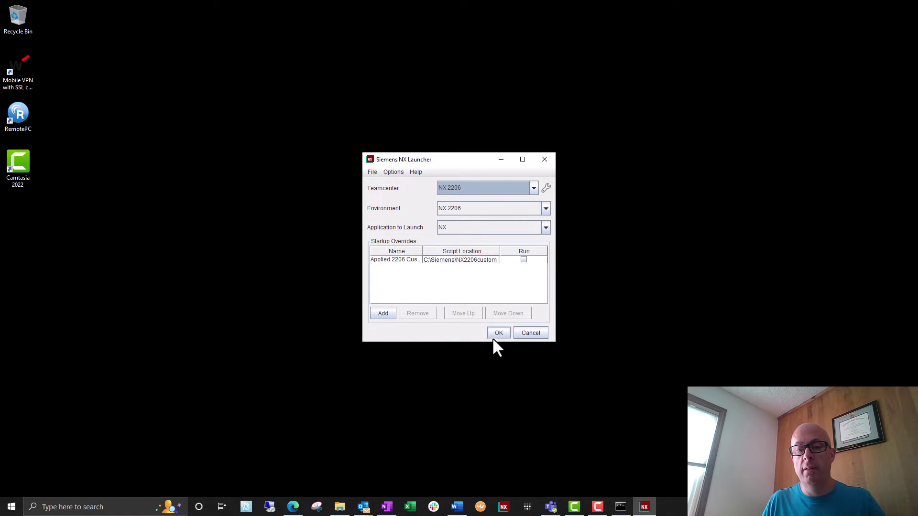
click(497, 335)
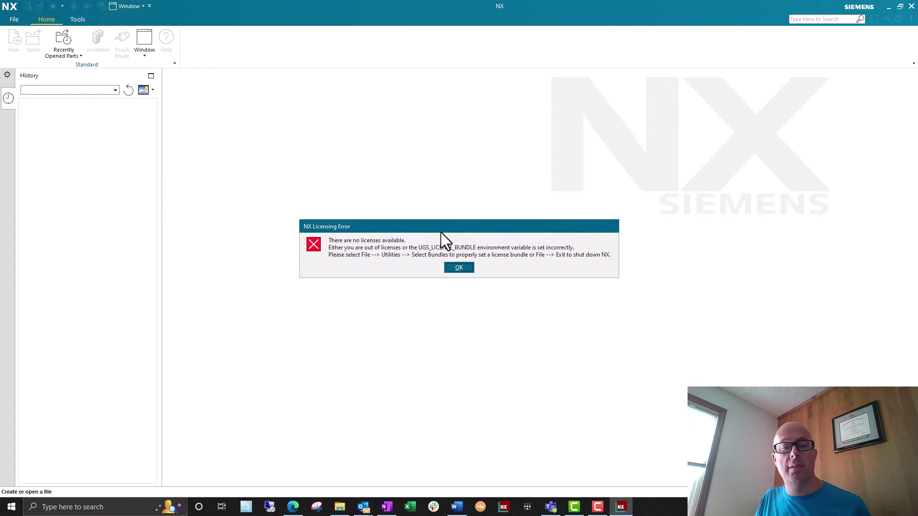
Step: Dismiss the licensing error and add the TOTALMACH bundle through File > Utilities > Select Bundles
click(459, 268)
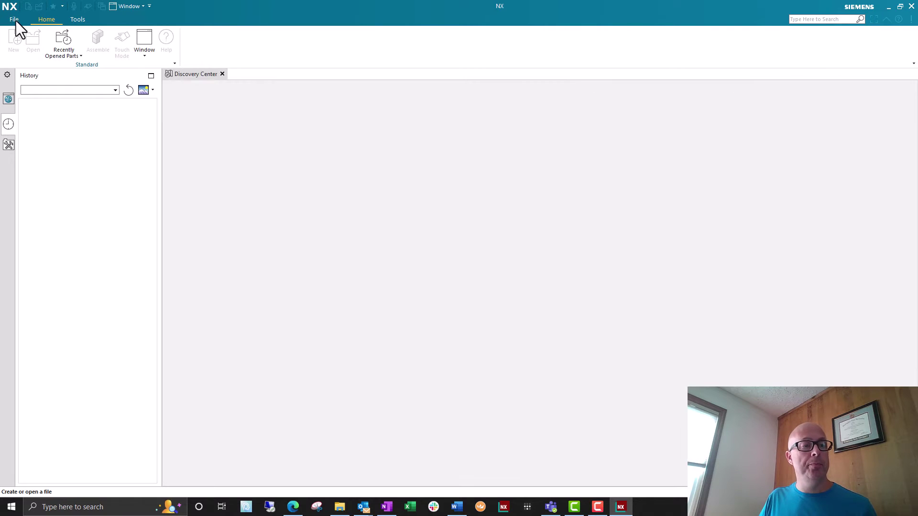
click(15, 21)
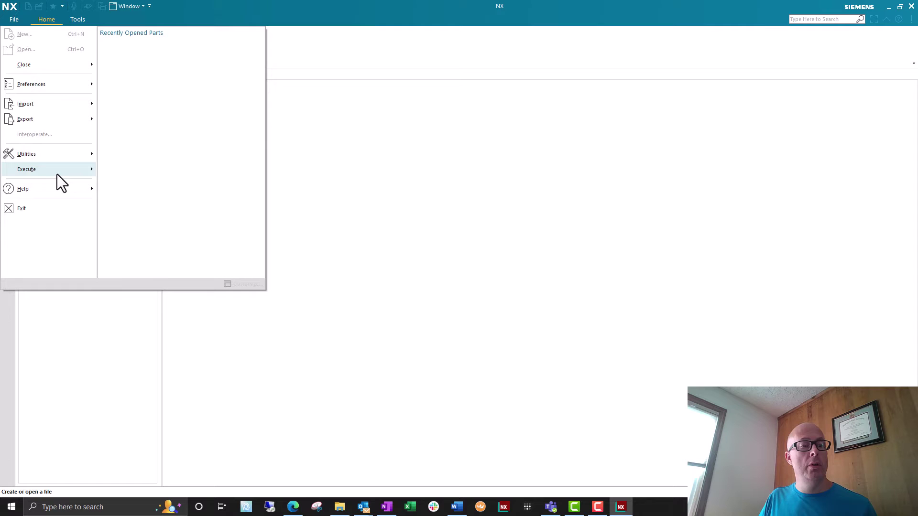
mouse_move(27, 153)
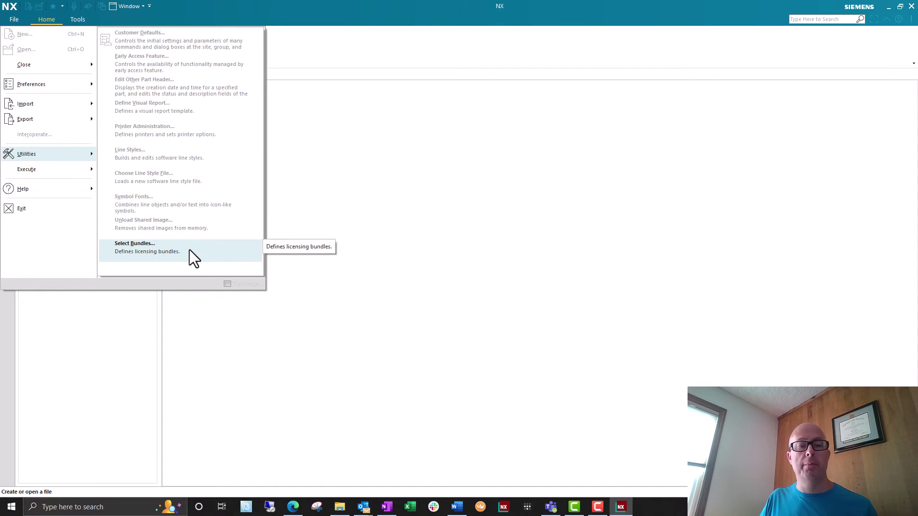
click(189, 253)
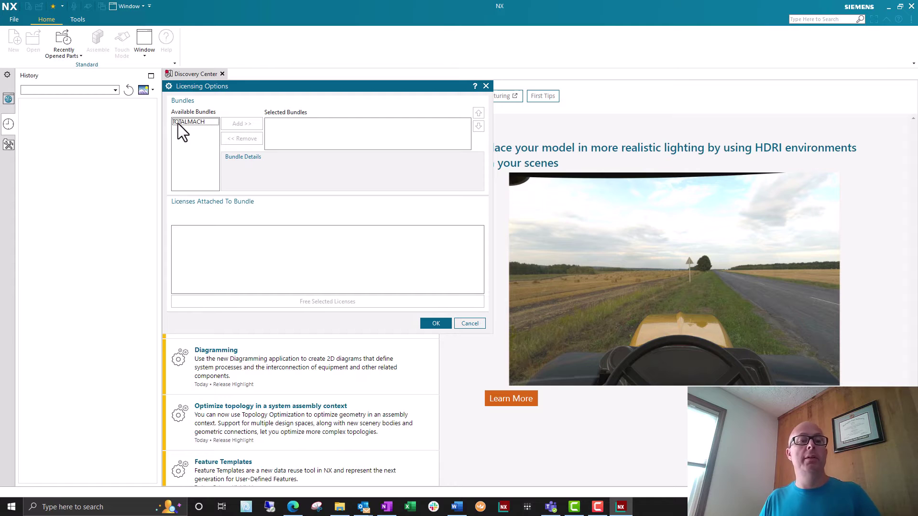
click(178, 123)
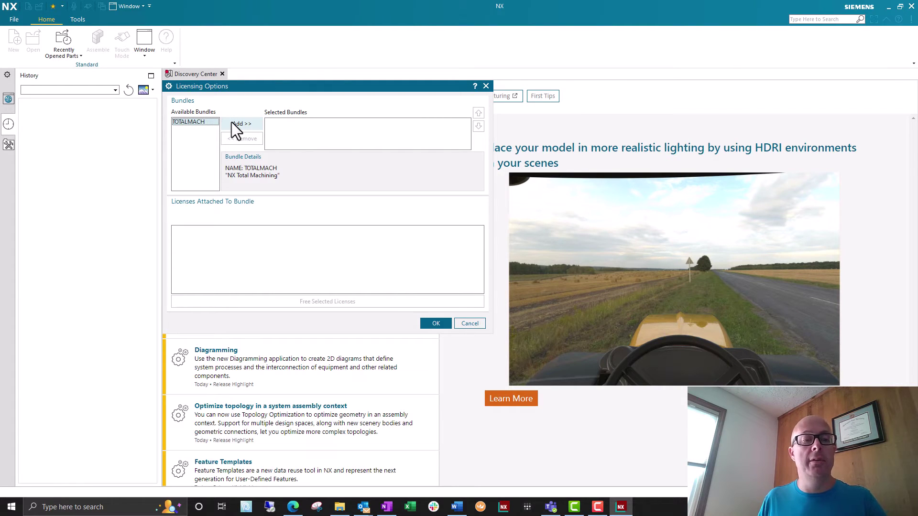
click(231, 122)
click(434, 325)
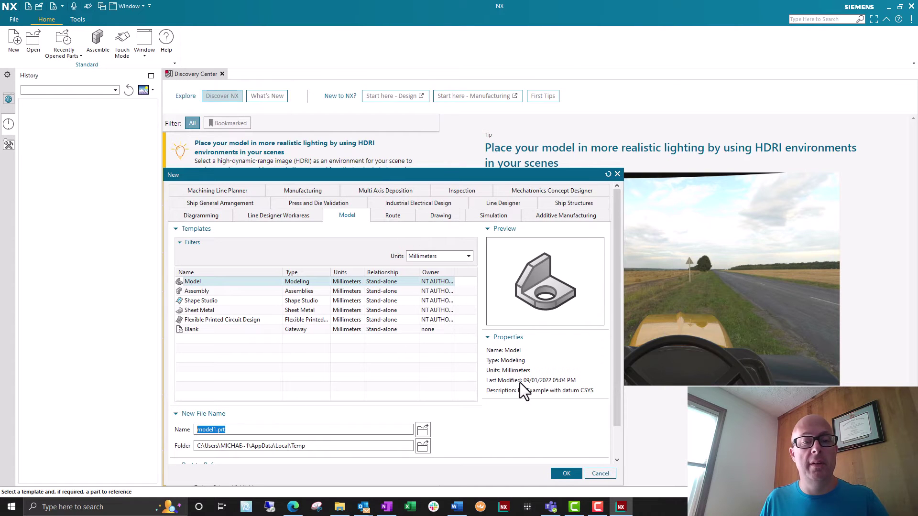
Step: Create the Model template part, then exit NX and discard the part's changes
click(562, 473)
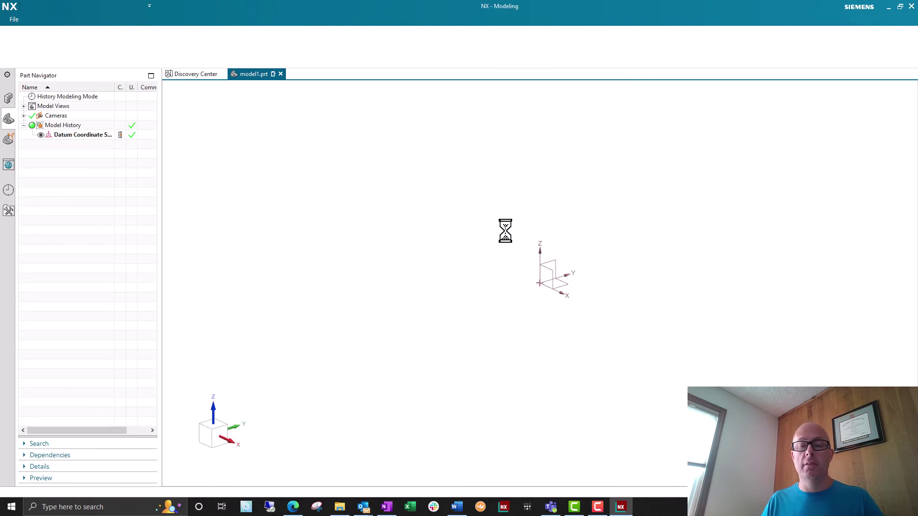
click(910, 6)
click(459, 270)
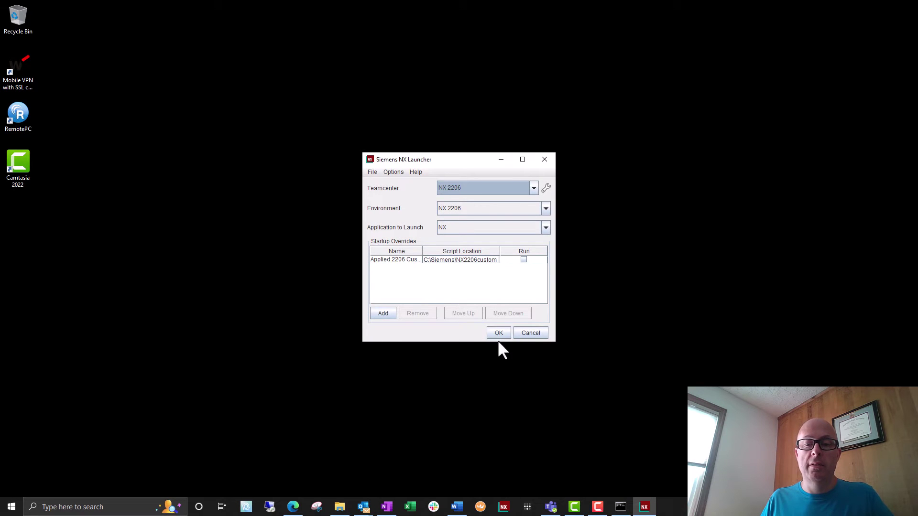
Step: Relaunch NX from the Launcher and dismiss the recurring NX licensing error
click(500, 334)
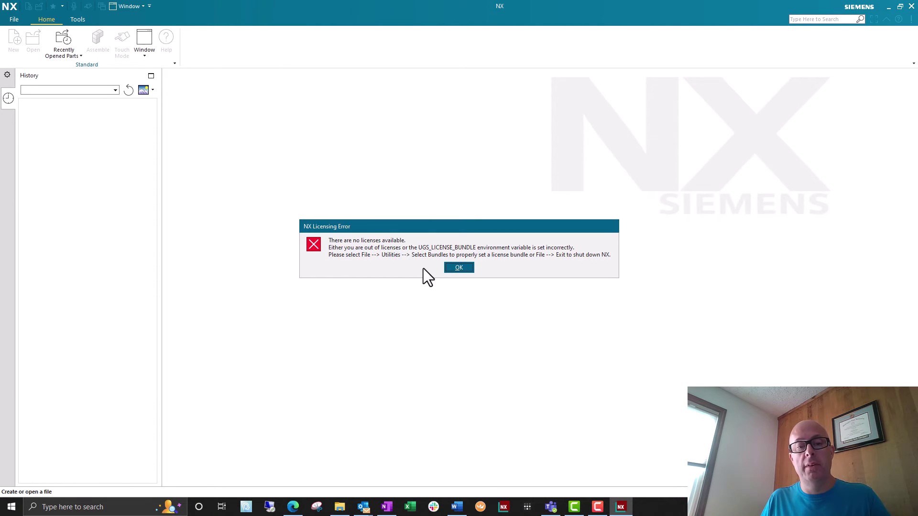
click(459, 268)
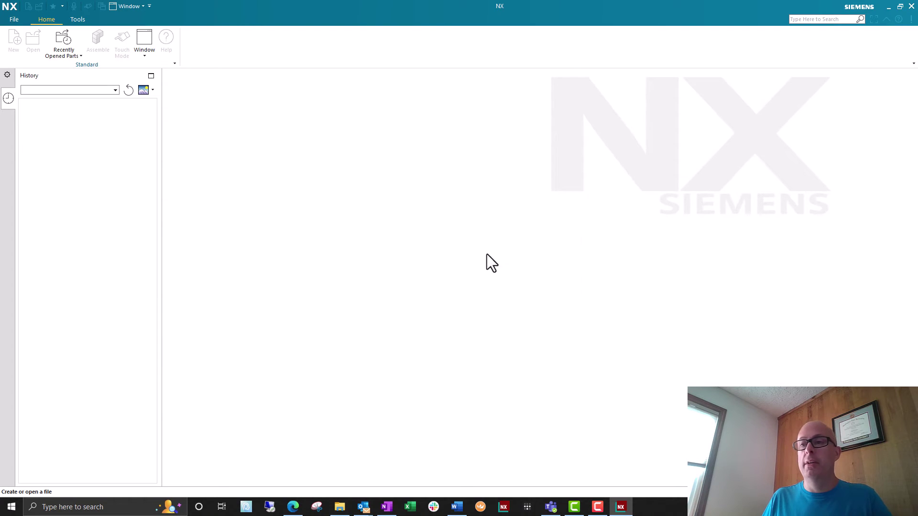
Step: Close NX and expand the Siemens NX program group in the Start menu
click(911, 6)
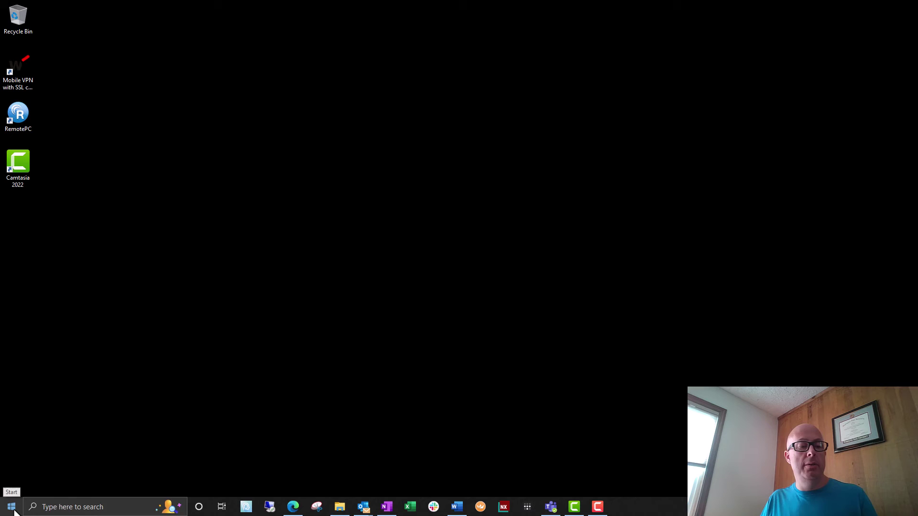
click(13, 510)
scroll(108, 359, down, 2)
scroll(113, 360, down, 3)
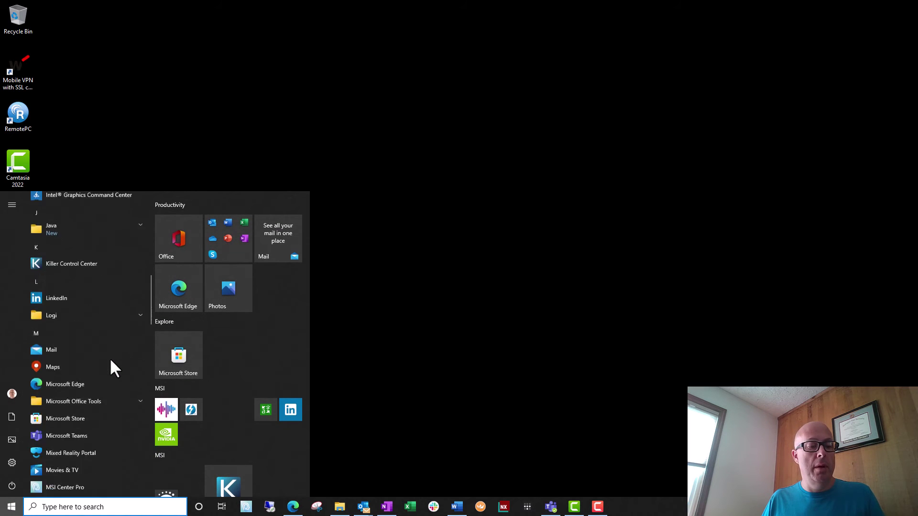
scroll(113, 361, down, 3)
scroll(113, 360, down, 3)
scroll(116, 361, down, 1)
scroll(115, 357, down, 1)
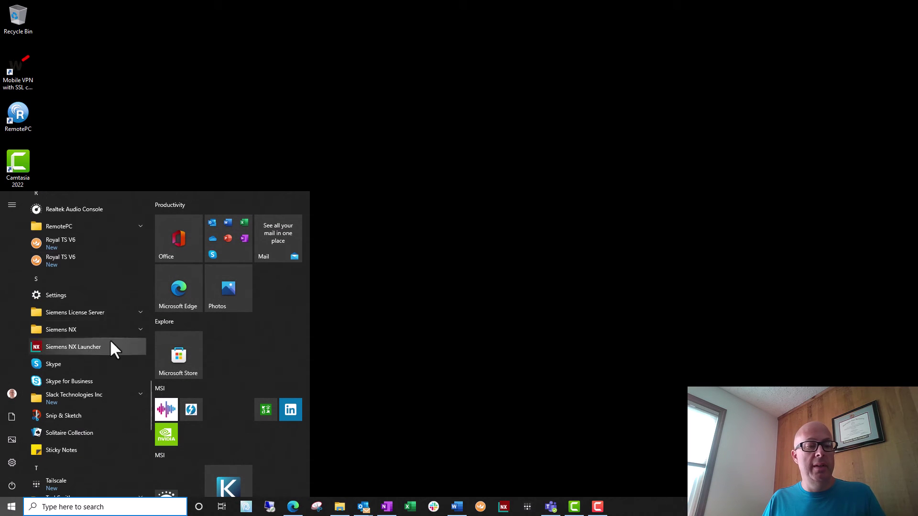
click(93, 331)
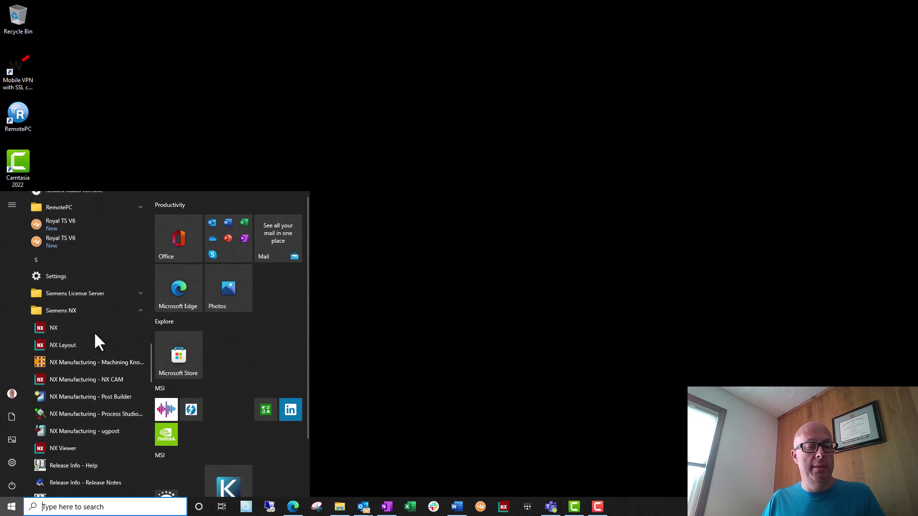
scroll(101, 330, down, 2)
scroll(105, 326, down, 1)
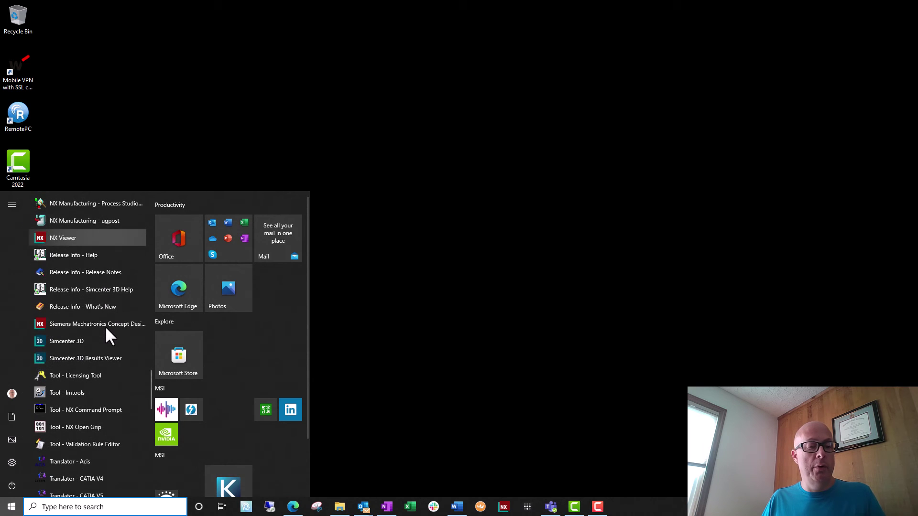
Step: In the Licensing Tool's Bundle Settings, apply NX Total Machining, then close the tool
click(118, 375)
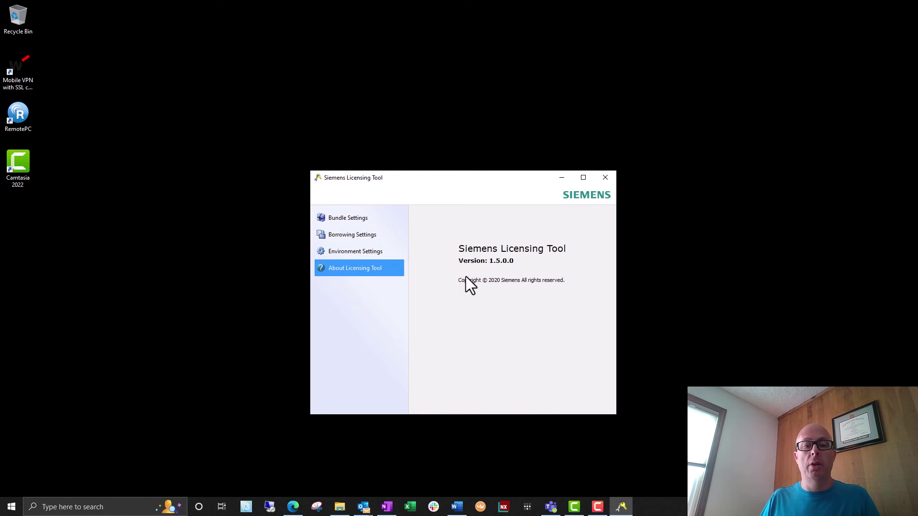
click(355, 219)
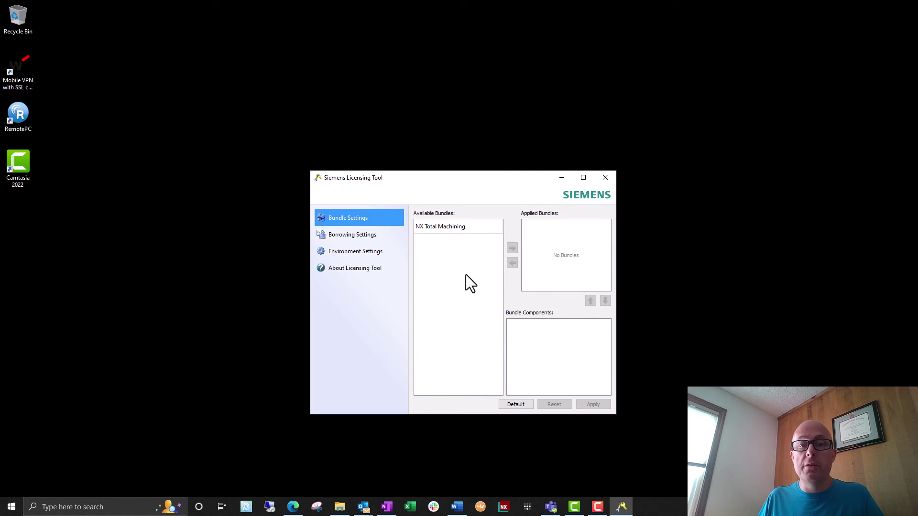
click(442, 228)
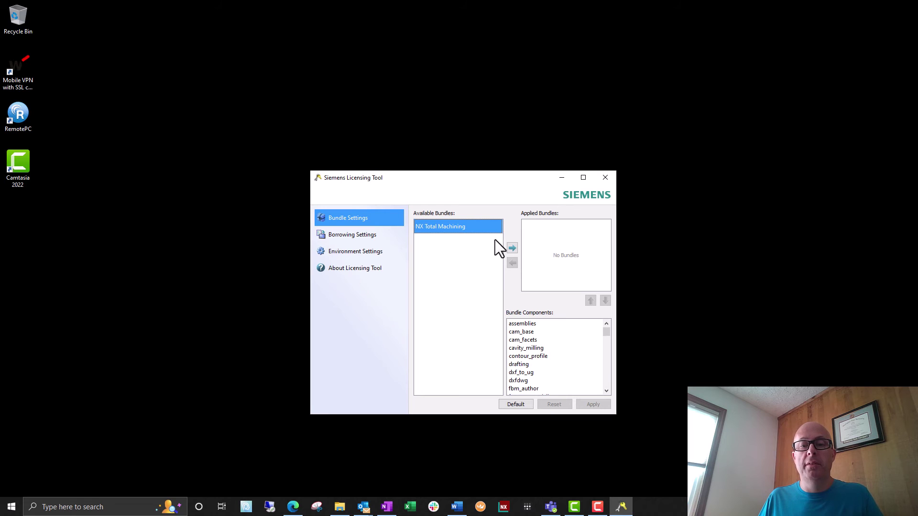
click(511, 248)
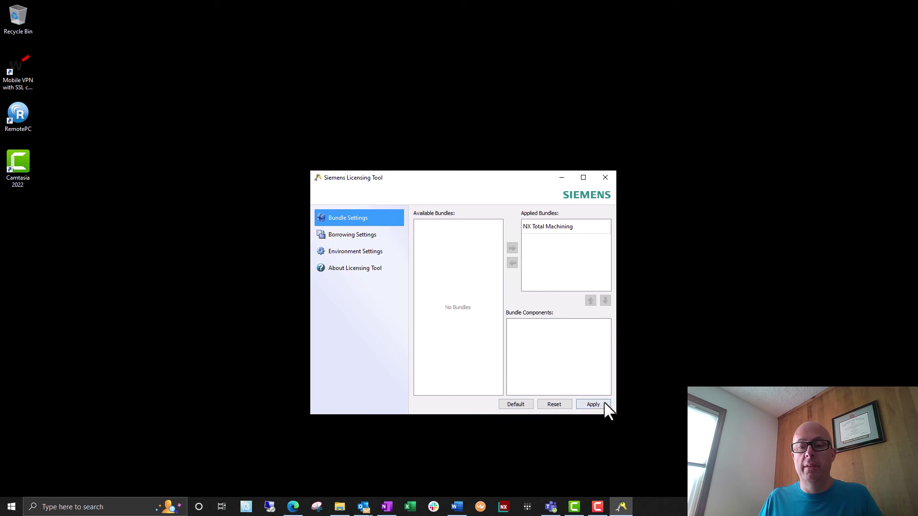
click(592, 405)
click(606, 179)
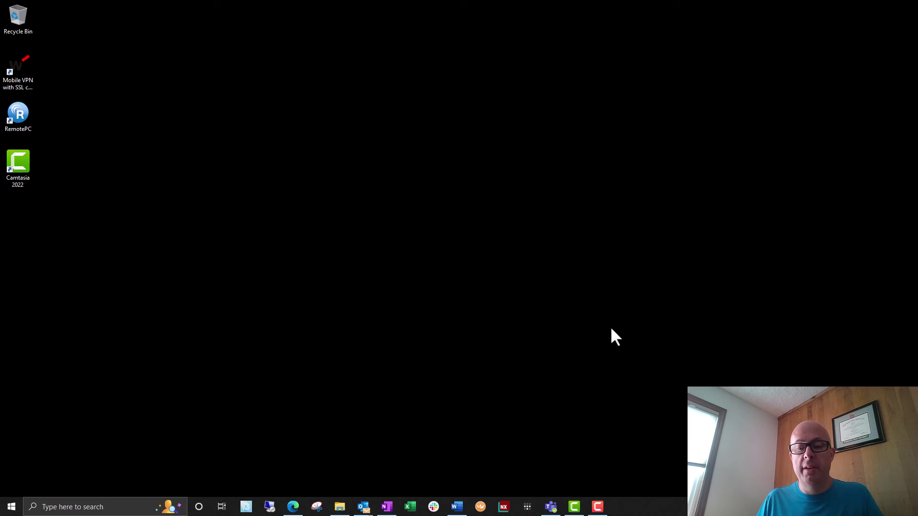
Step: Launch NX without a licensing error and create the new Model part model1.prt
click(503, 507)
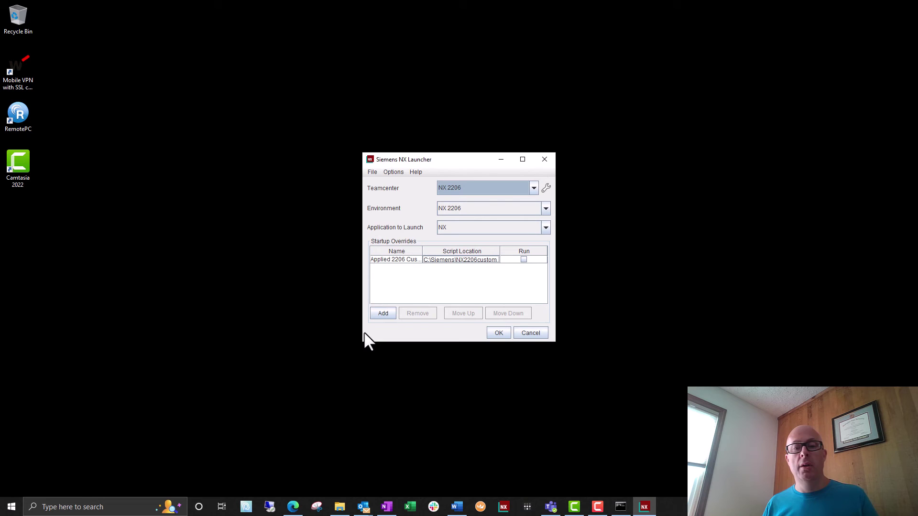
click(500, 333)
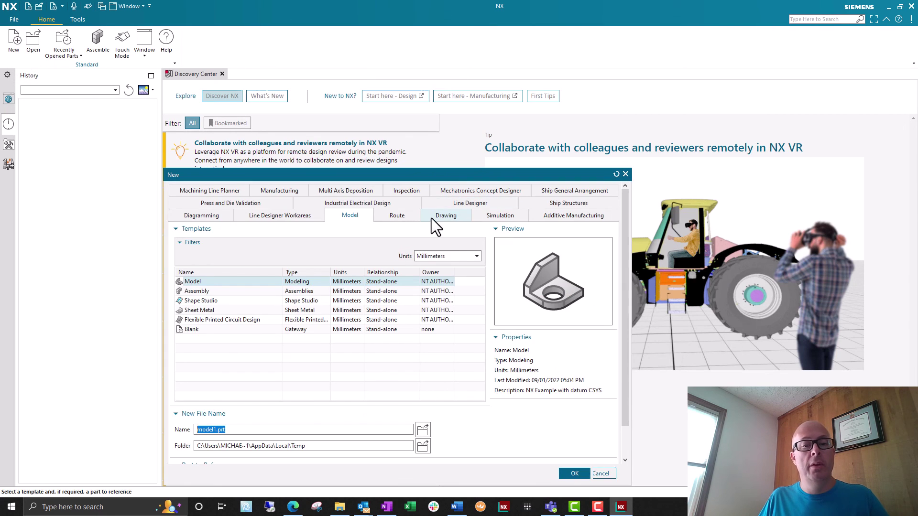
click(570, 473)
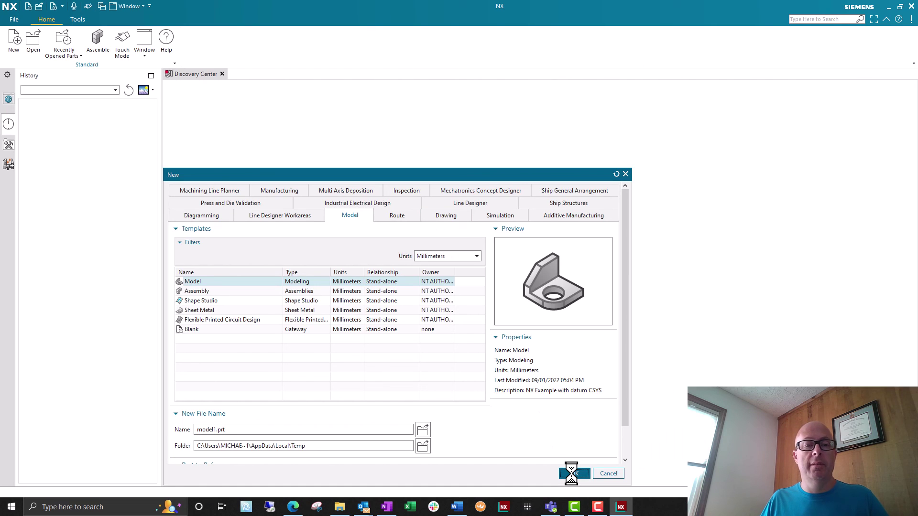